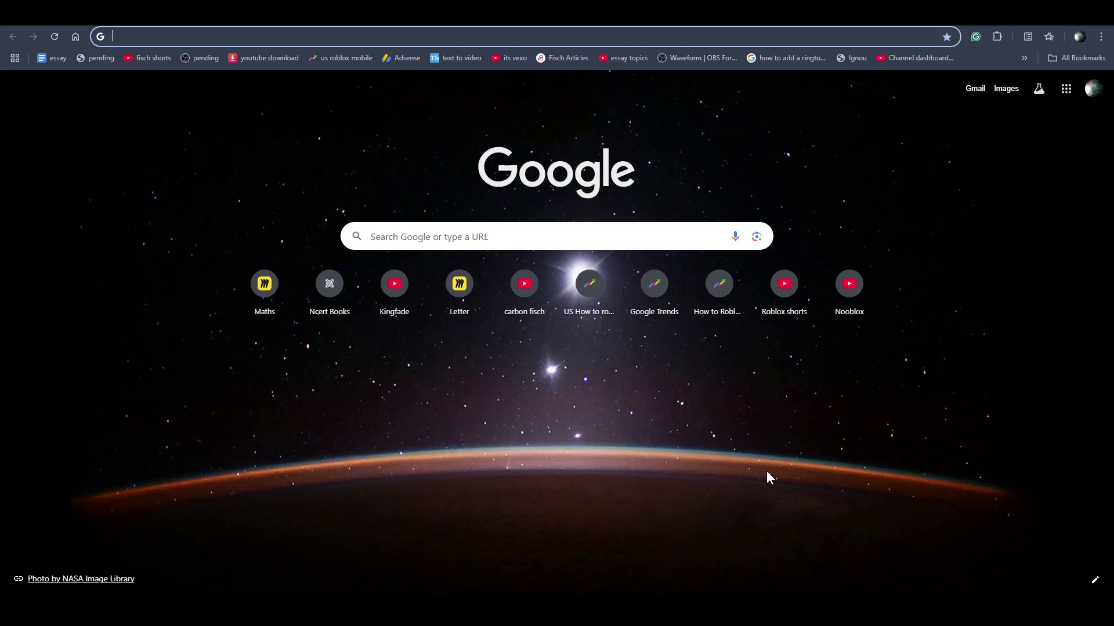
type("roblox.com/home")
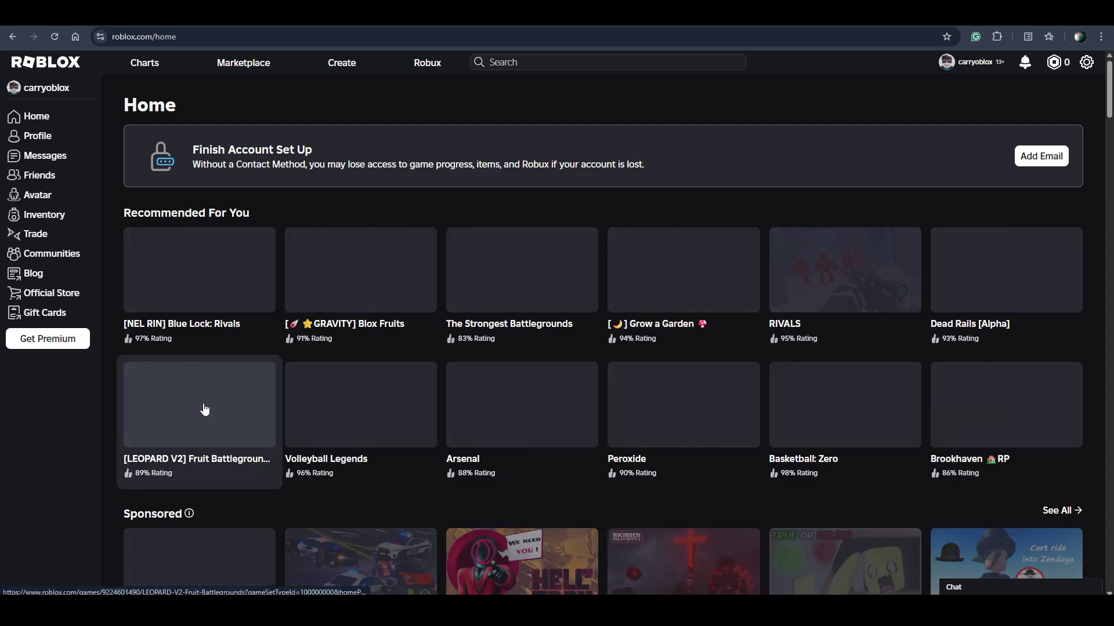
scroll(204, 409, "down", 2)
scroll(204, 409, "down", 2)
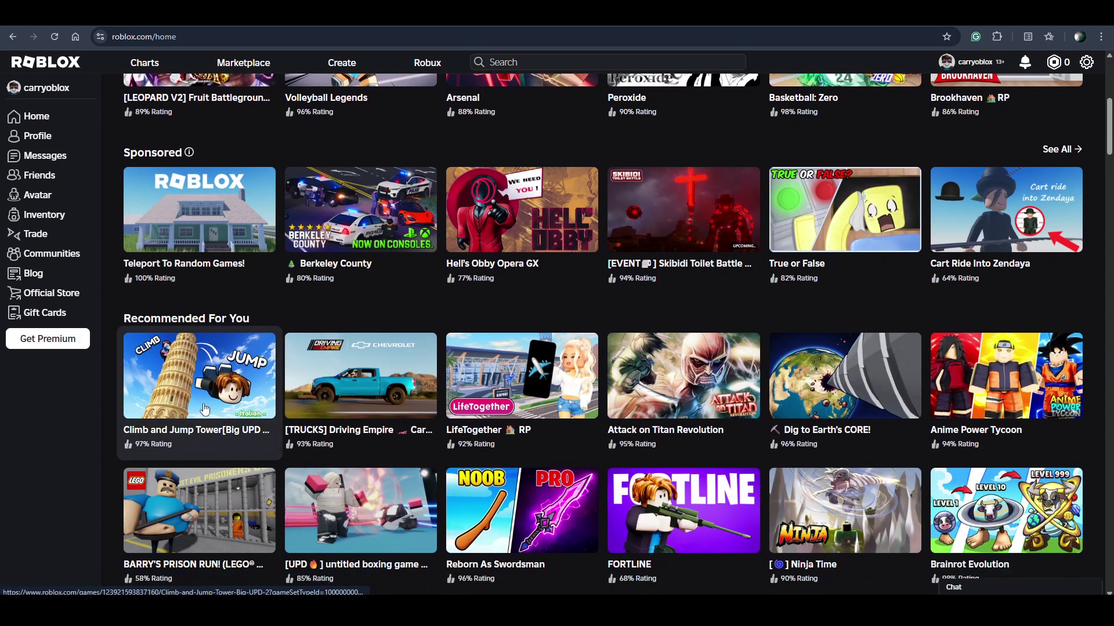
scroll(204, 409, "down", 3)
scroll(204, 409, "down", 3)
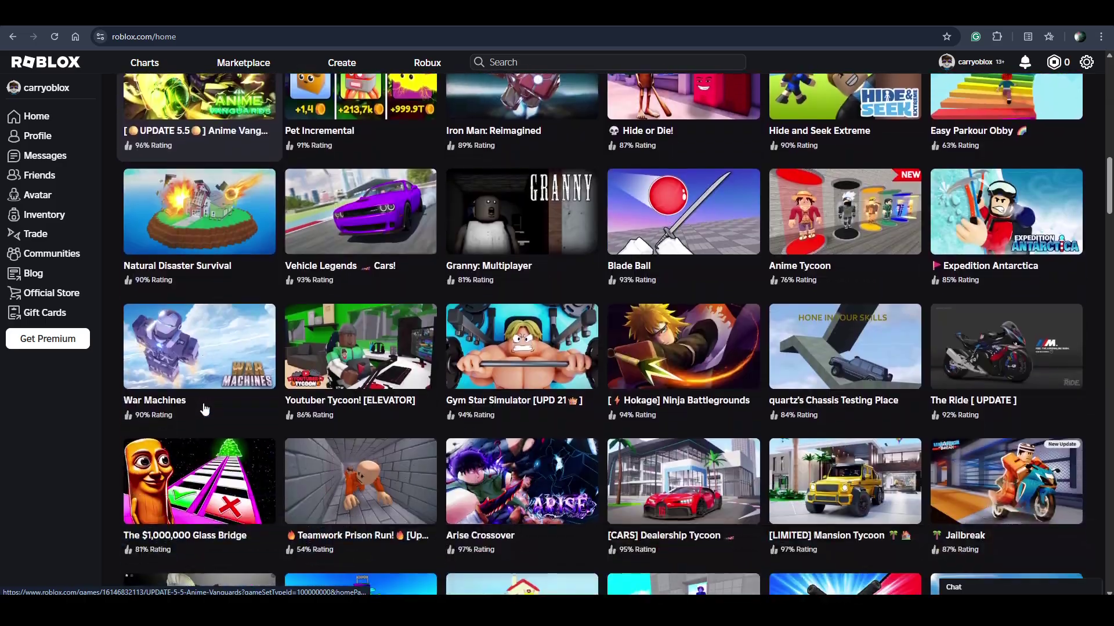
scroll(204, 409, "down", 2)
scroll(204, 409, "up", 3)
scroll(205, 409, "up", 5)
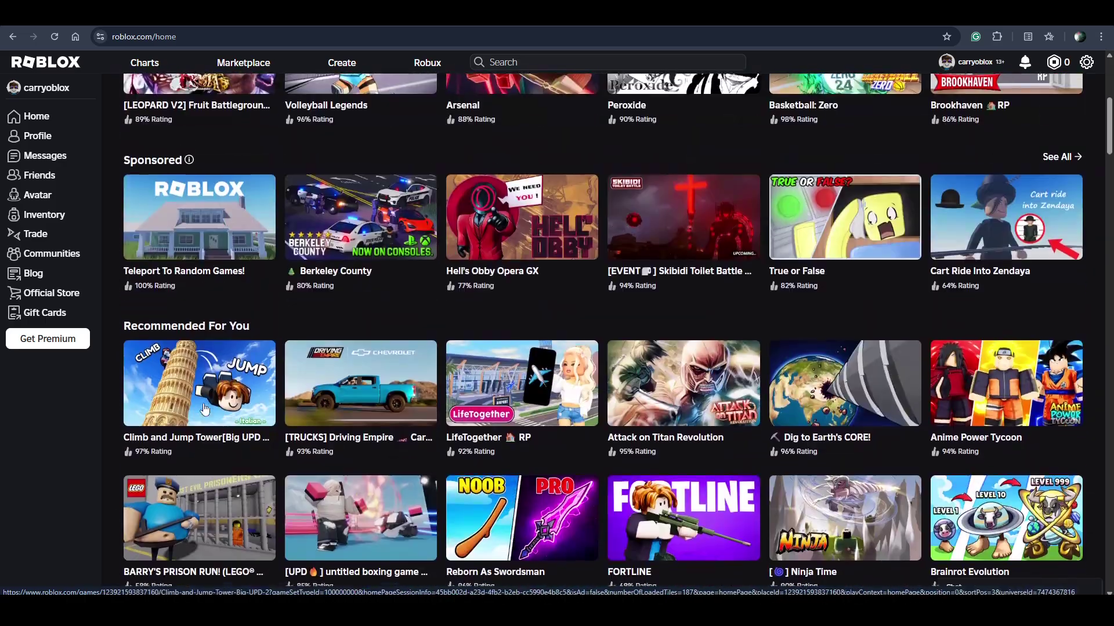
scroll(205, 409, "up", 1)
scroll(205, 409, "up", 1)
scroll(204, 409, "down", 1)
scroll(204, 409, "down", 2)
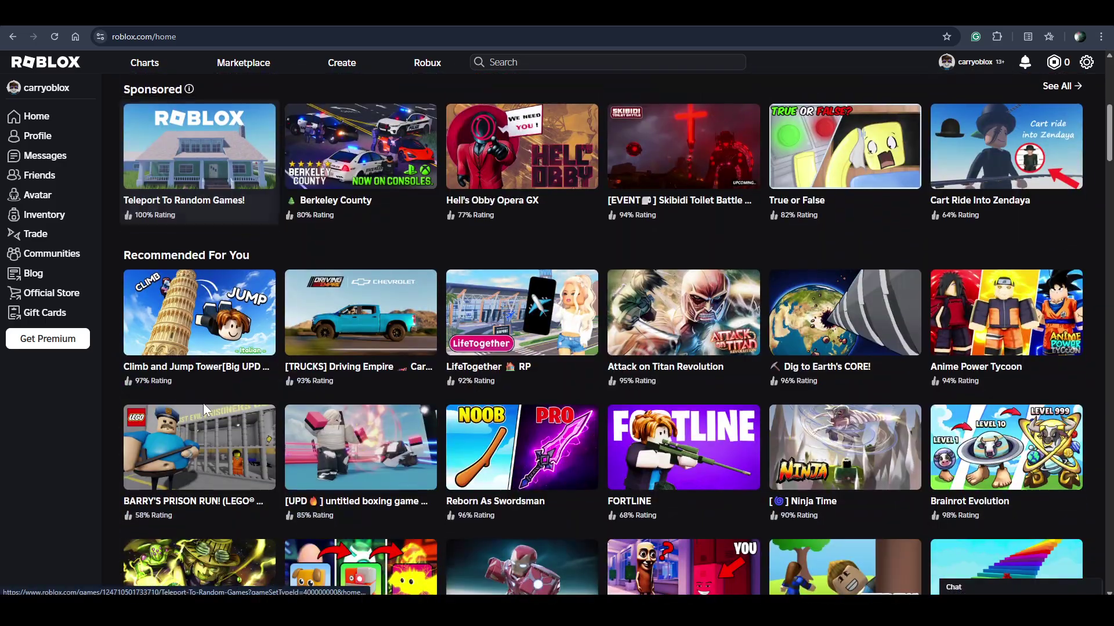
scroll(205, 406, "down", 1)
scroll(204, 406, "down", 1)
scroll(204, 409, "down", 1)
scroll(203, 409, "down", 1)
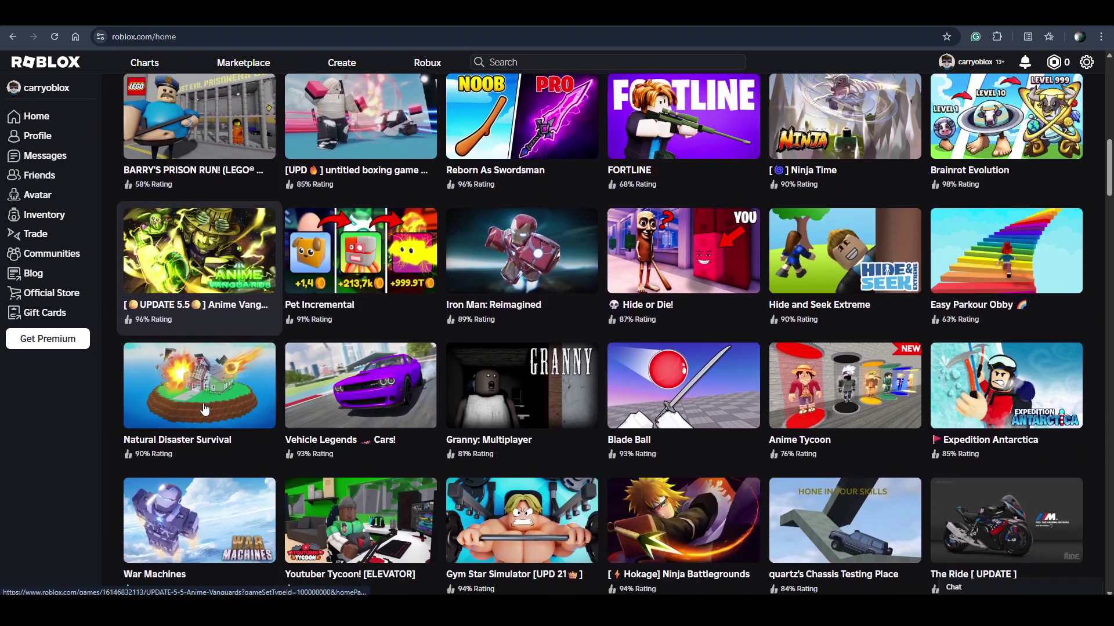
scroll(204, 407, "up", 5)
scroll(203, 406, "up", 3)
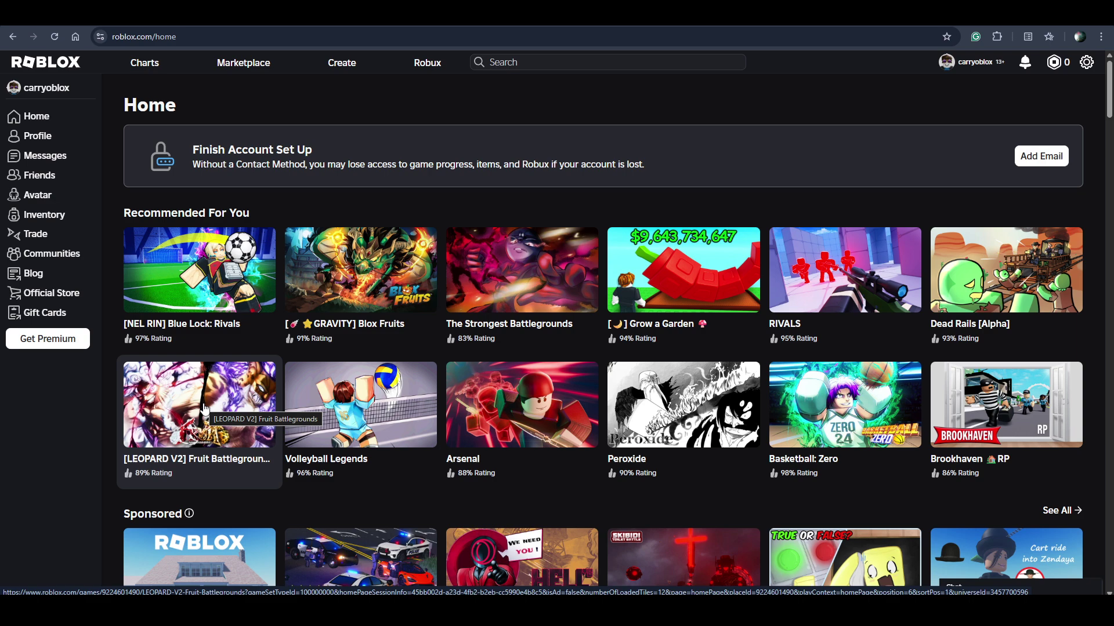
scroll(203, 405, "down", 3)
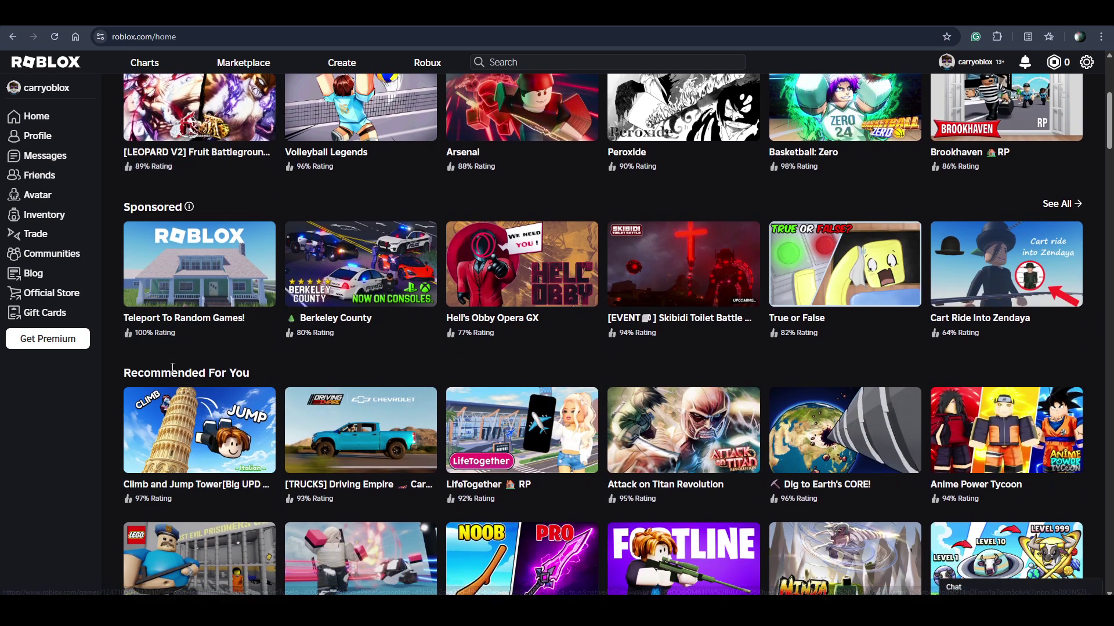
scroll(161, 330, "down", 1)
scroll(173, 373, "down", 4)
scroll(172, 373, "down", 3)
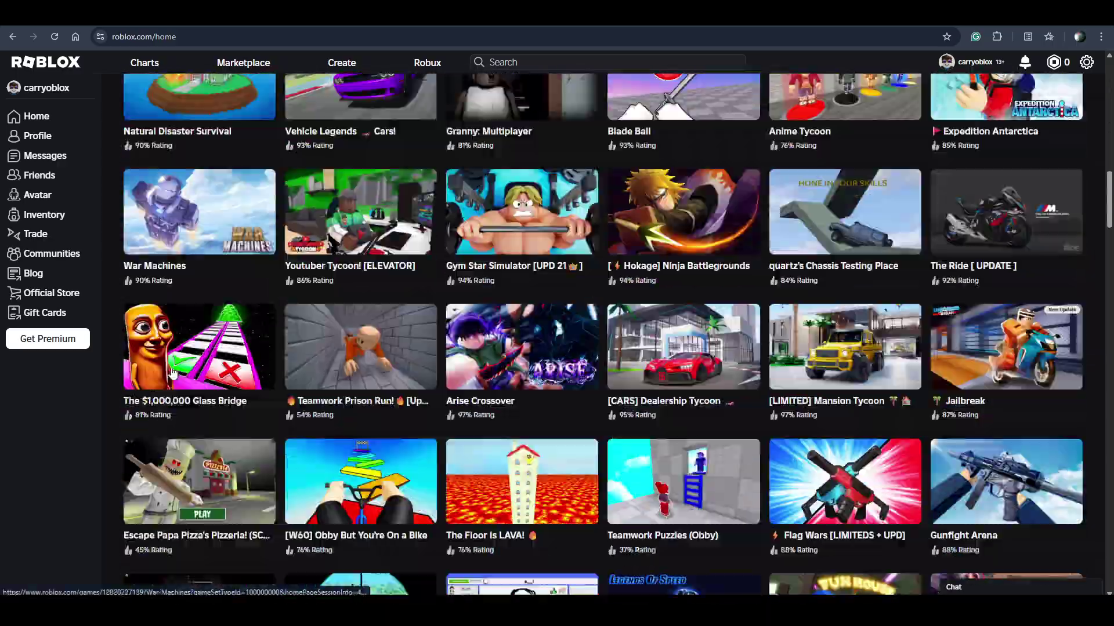
scroll(172, 373, "down", 3)
scroll(172, 373, "down", 2)
scroll(172, 373, "down", 3)
scroll(172, 373, "down", 3)
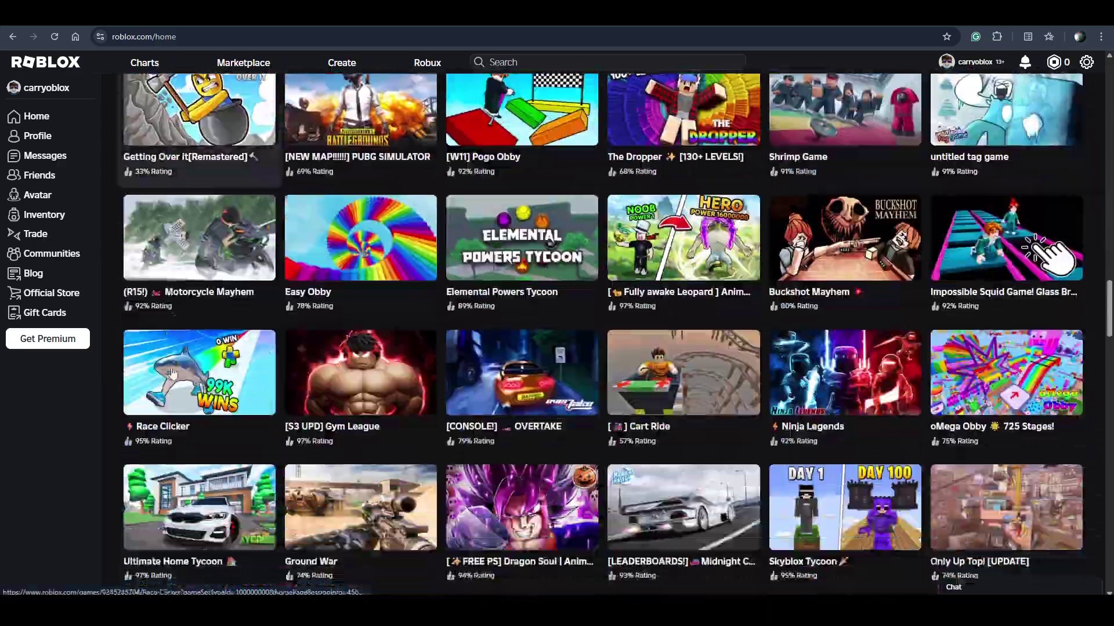
scroll(171, 373, "down", 3)
scroll(172, 373, "down", 3)
scroll(172, 373, "down", 2)
scroll(172, 372, "up", 10)
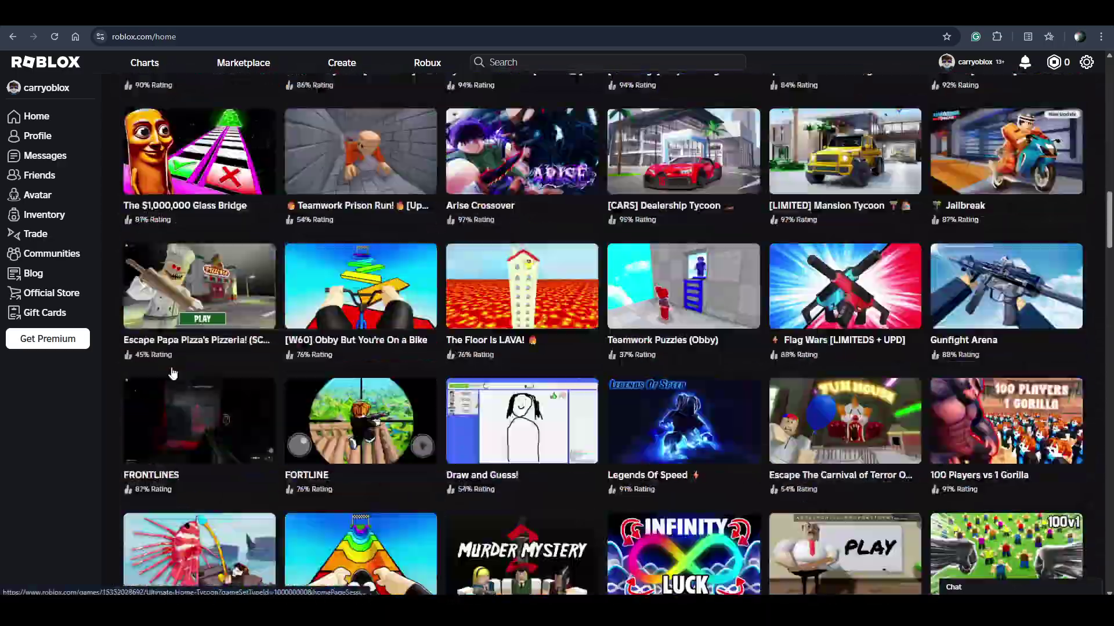
scroll(171, 373, "up", 10)
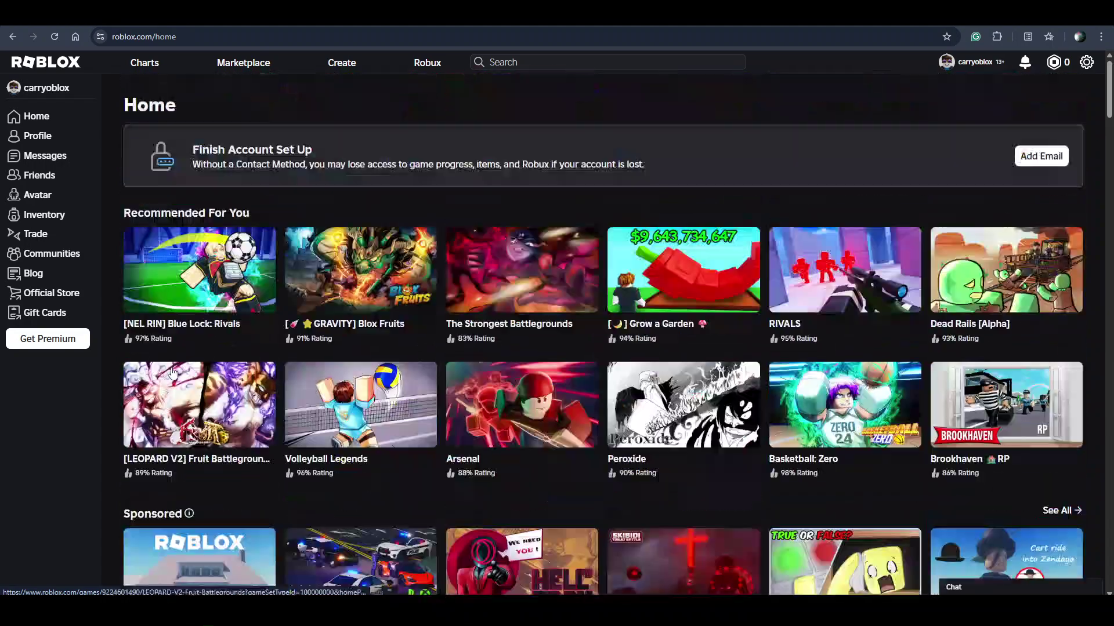
- Search Roblox for 'gar' and open the Grow a Garden game page
left_click(499, 62)
type("gar")
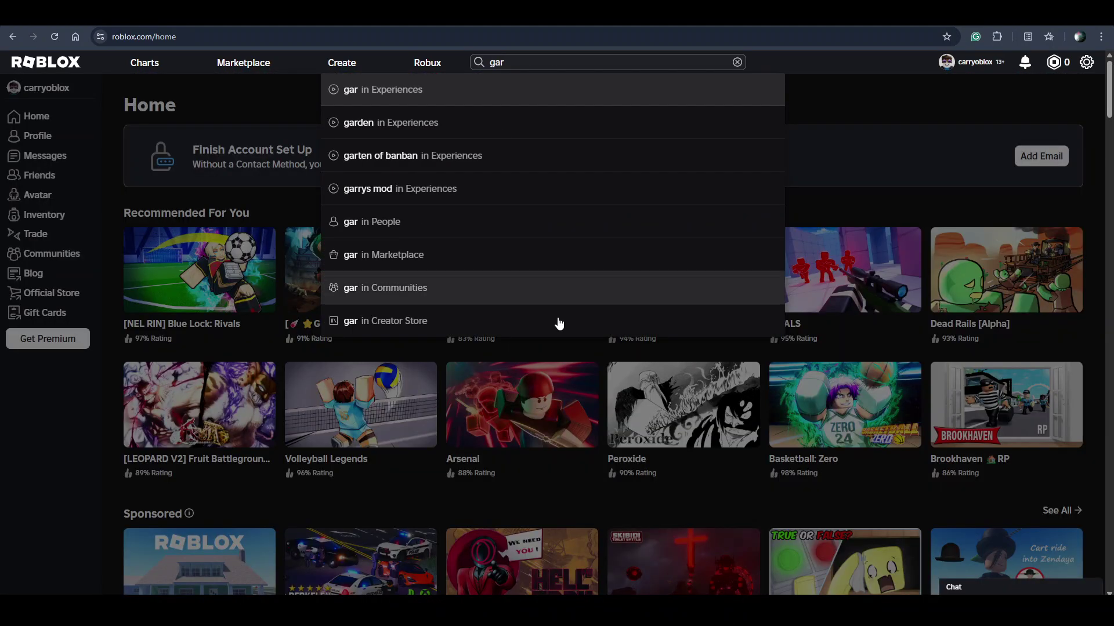
left_click(825, 140)
left_click(691, 275)
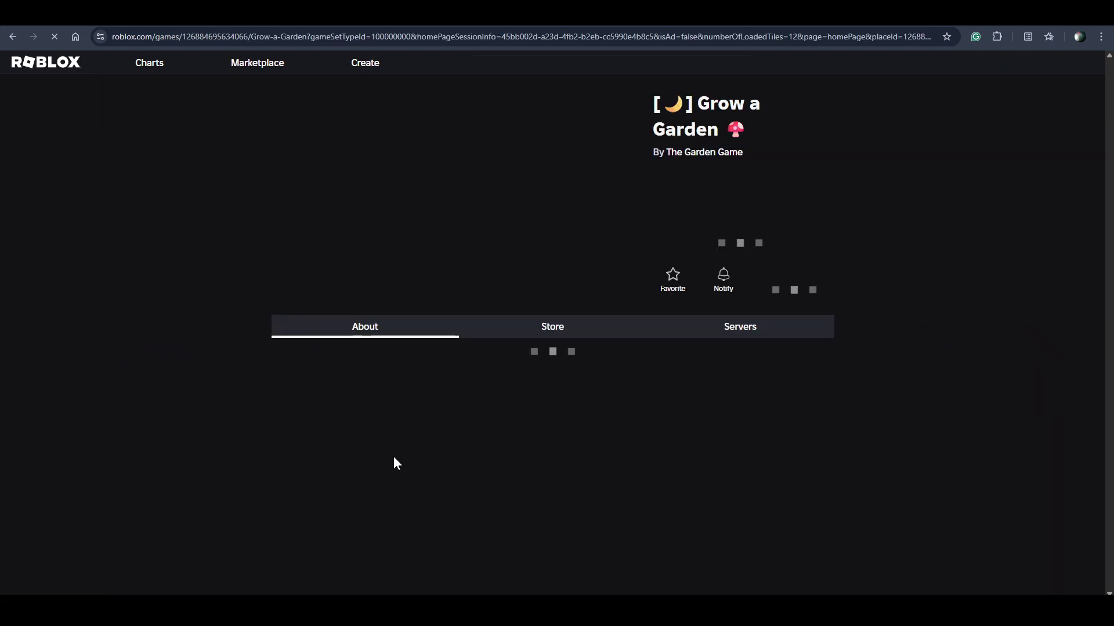
scroll(394, 463, "down", 1)
scroll(394, 463, "down", 1)
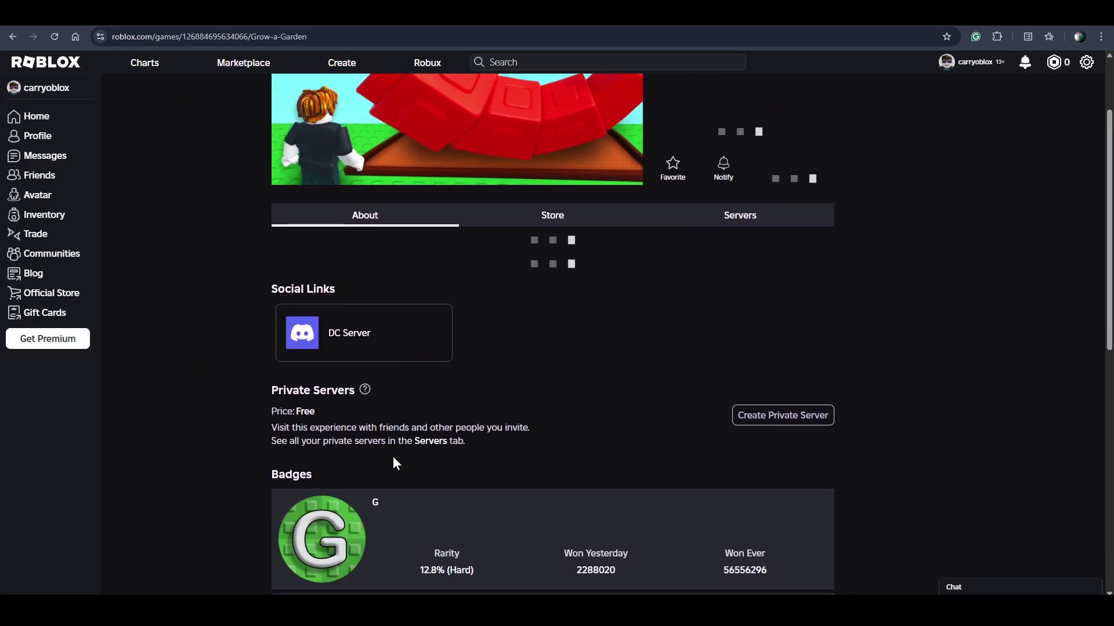
scroll(758, 491, "down", 2)
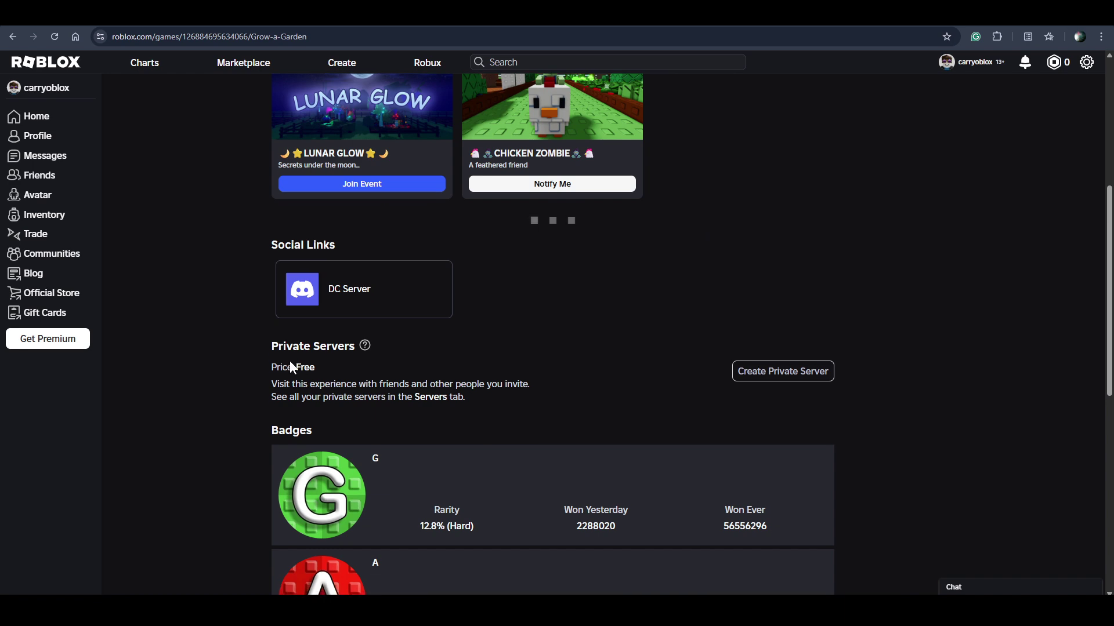
scroll(580, 478, "down", 2)
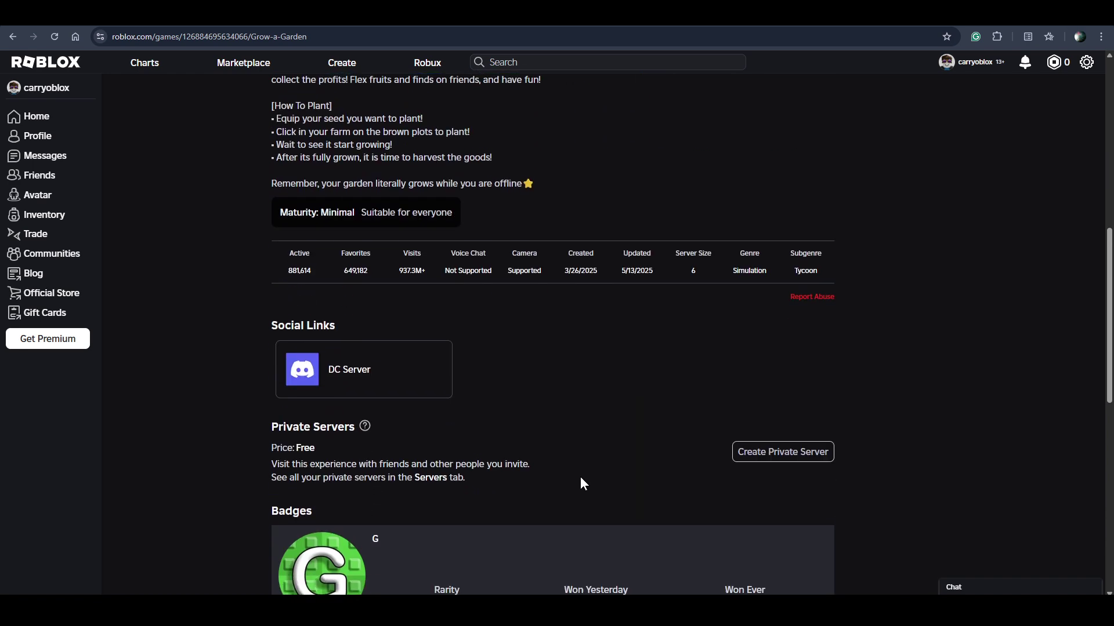
scroll(580, 478, "down", 1)
scroll(580, 484, "down", 1)
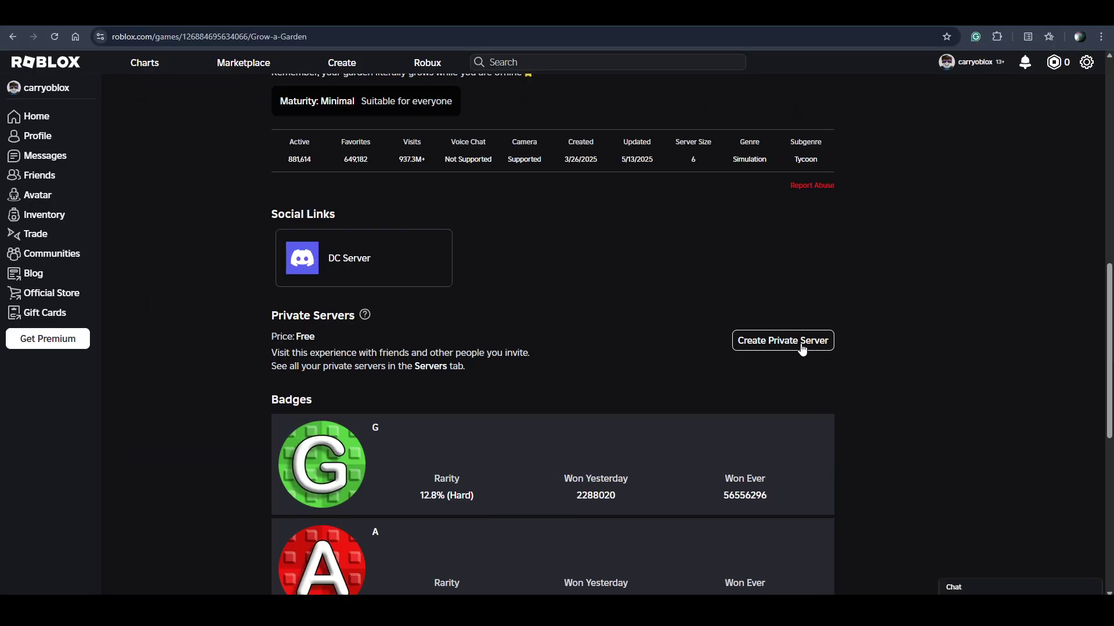
- Create a free Grow a Garden private server named 'MyGarden' and confirm with Buy Now
left_click(801, 342)
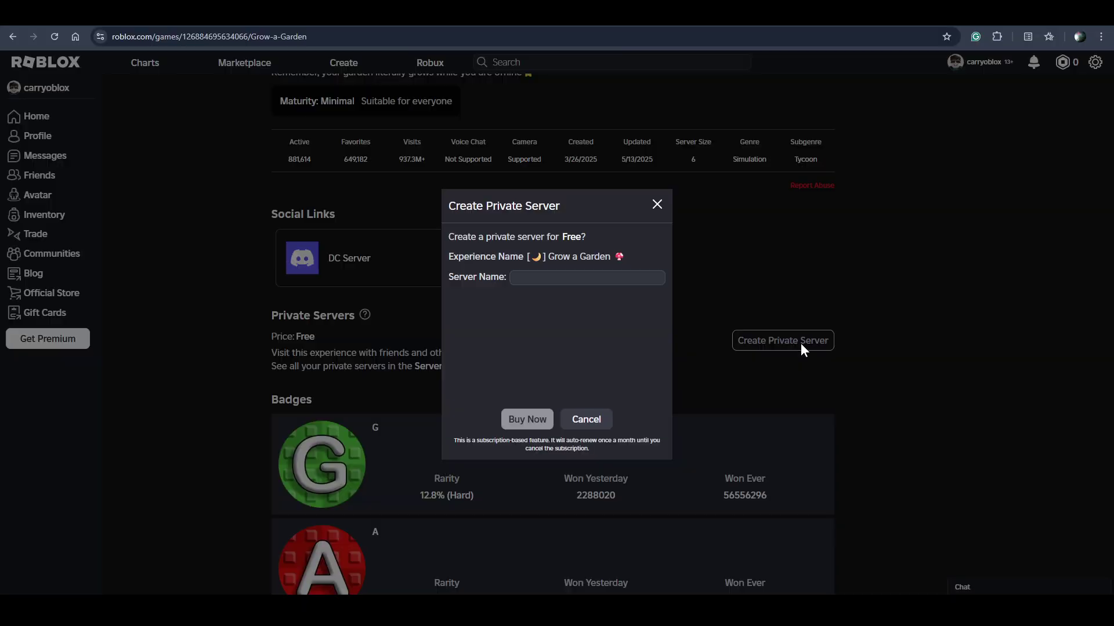
left_click(567, 277)
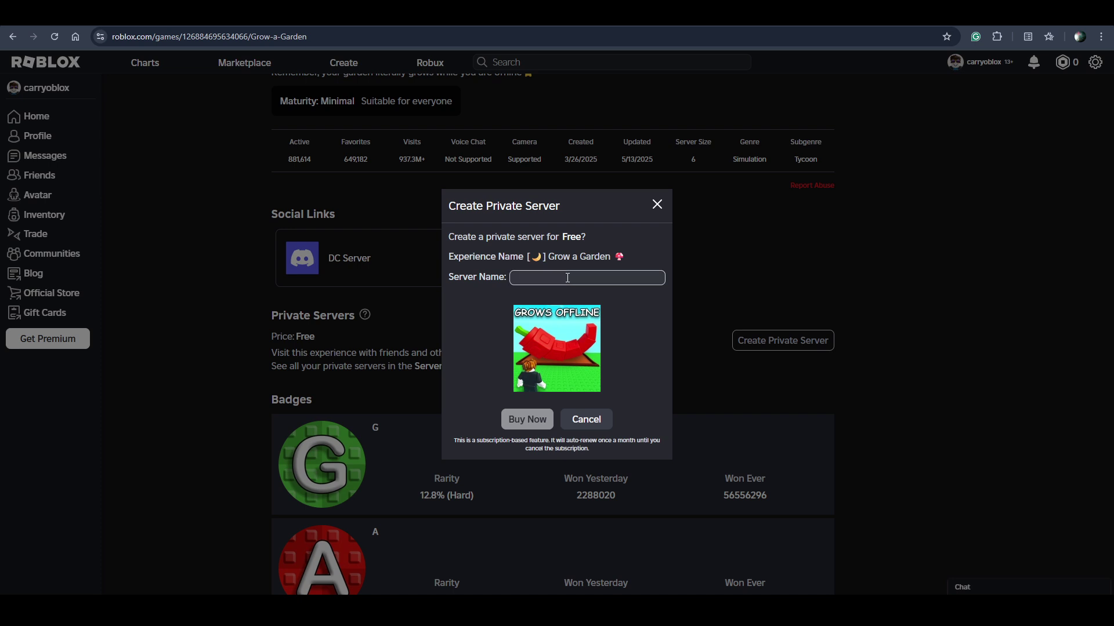
type("MyGarden")
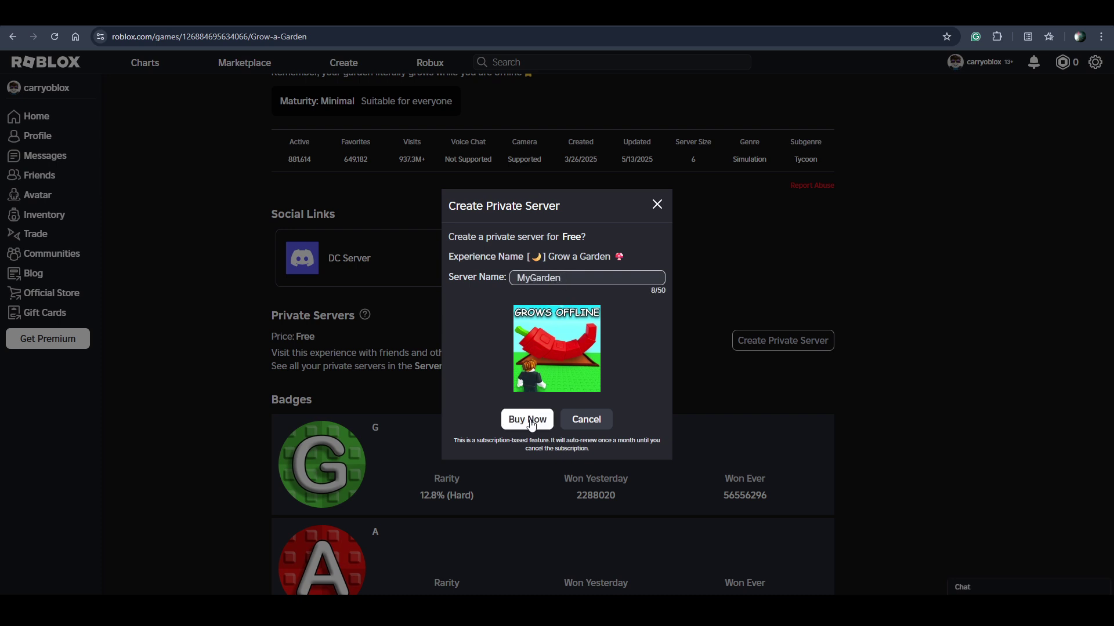
left_click(528, 422)
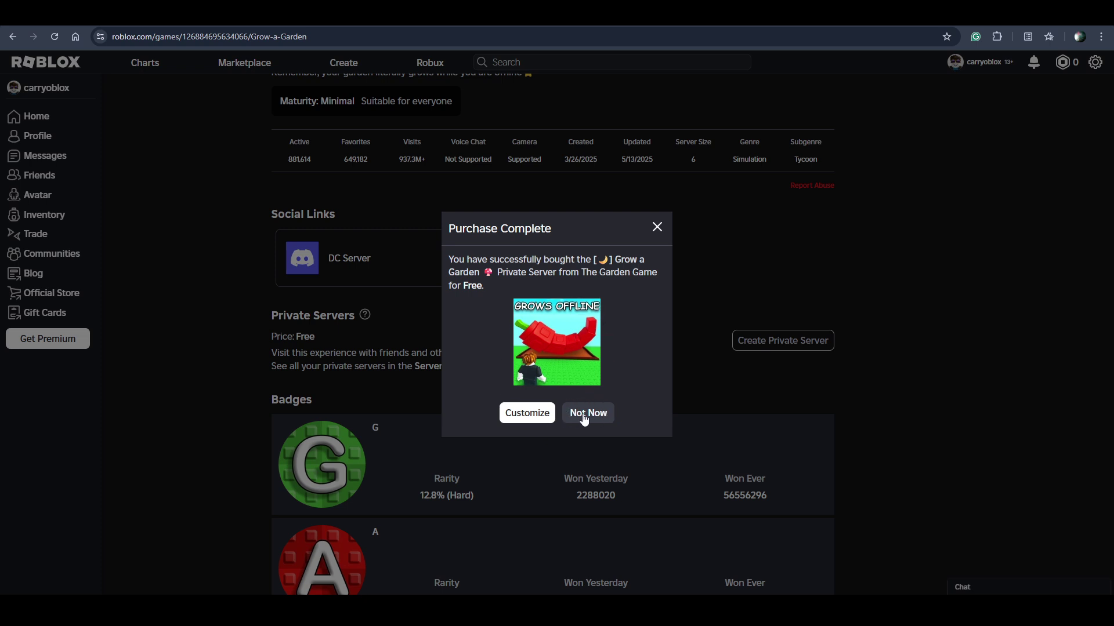
- Turn on Friends Allowed in the MyGarden server's Customize settings
left_click(532, 415)
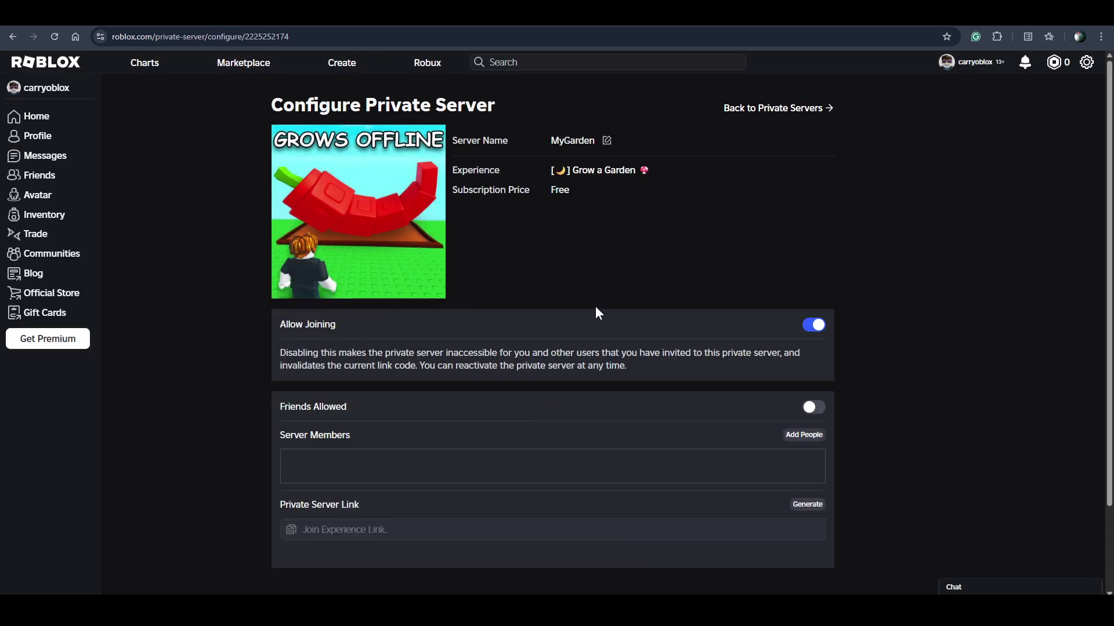
scroll(595, 306, "down", 2)
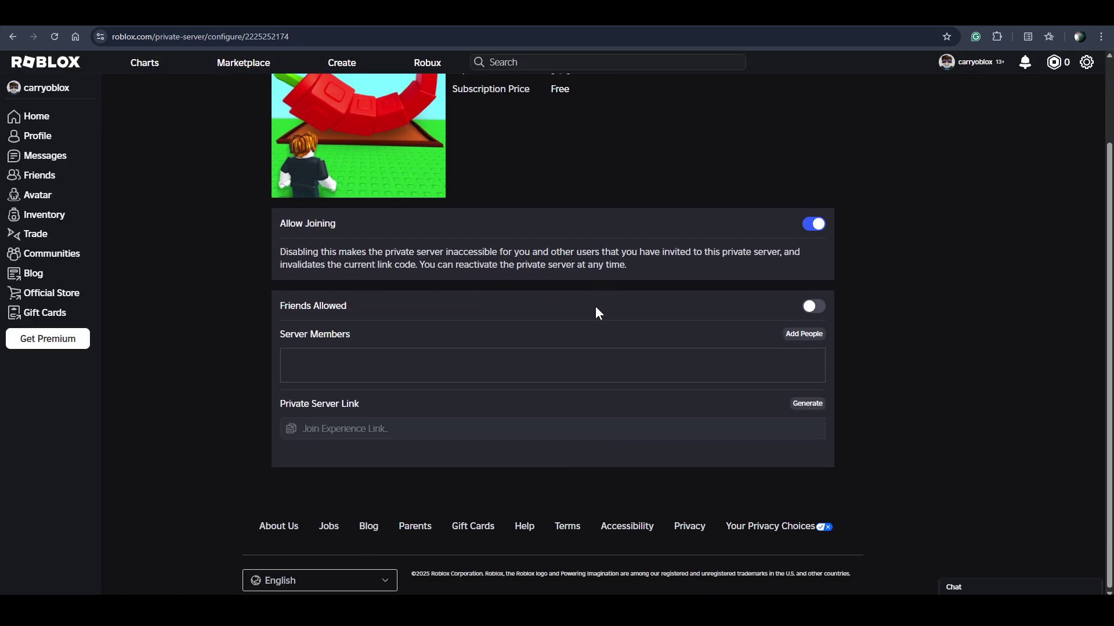
left_click(819, 308)
scroll(619, 365, "up", 2)
scroll(618, 364, "down", 2)
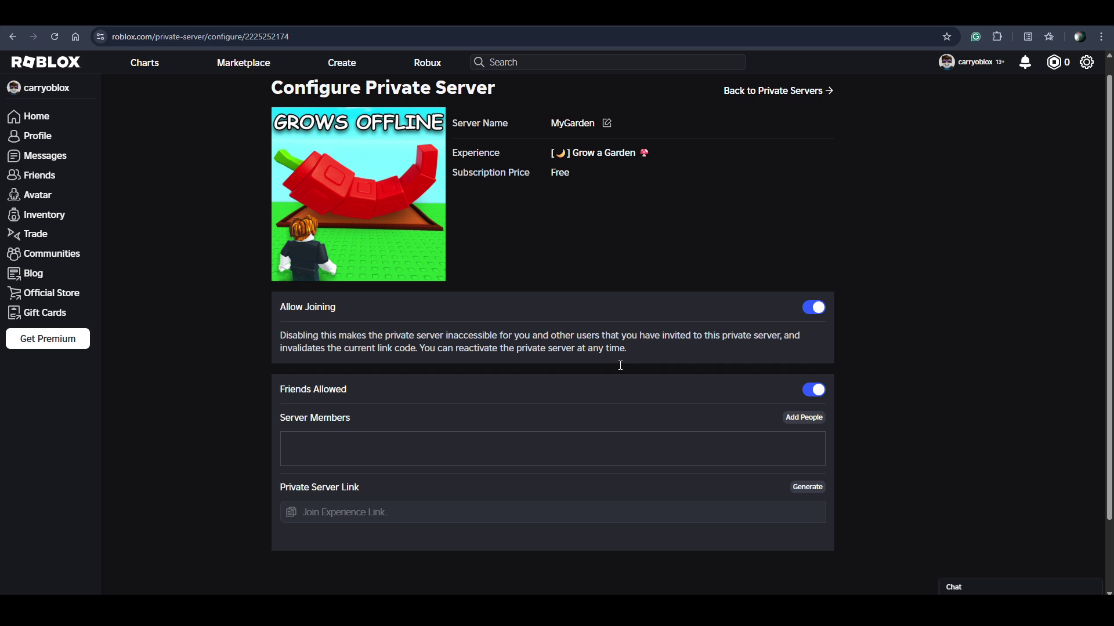
scroll(619, 365, "up", 2)
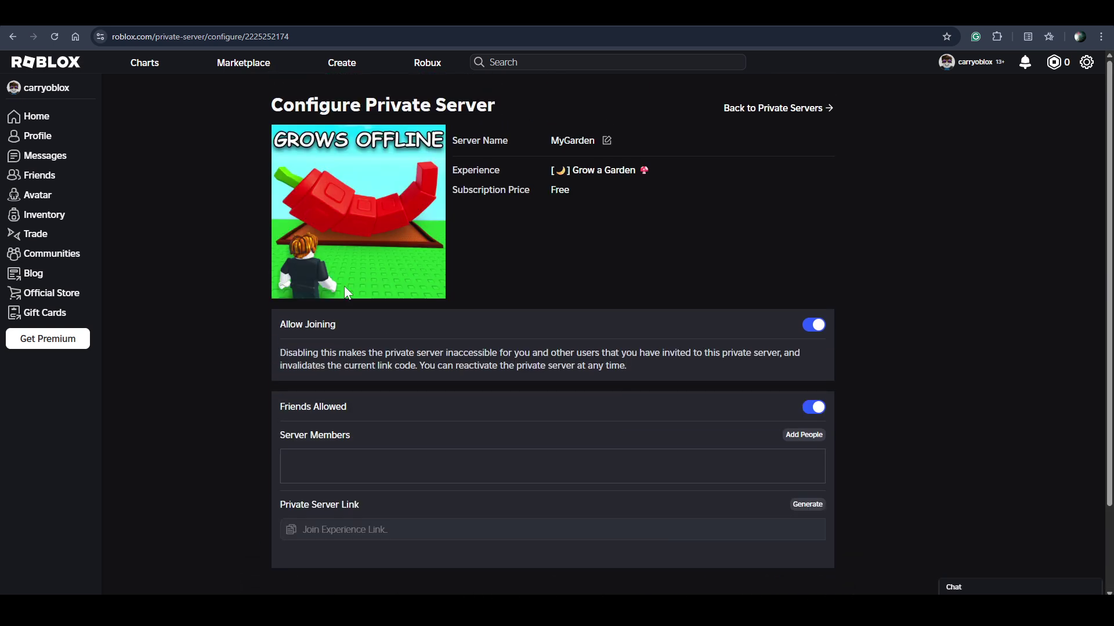